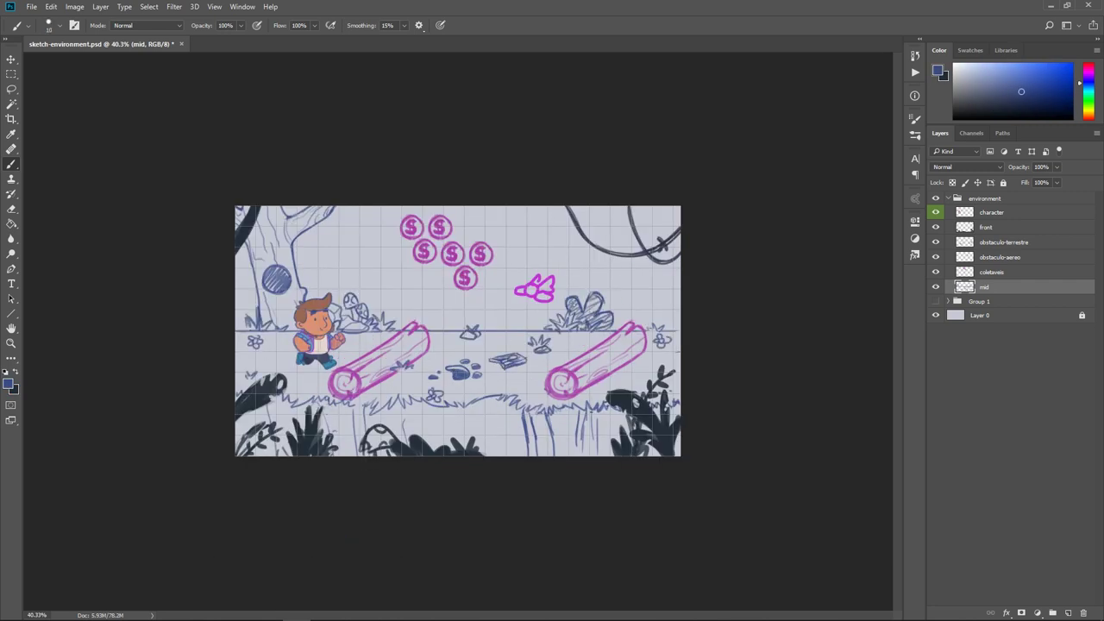
# - Erase the small doodles and flowers off the ground and redraw the grass line
pyautogui.moveTo(238, 328); pyautogui.dragTo(267, 326)
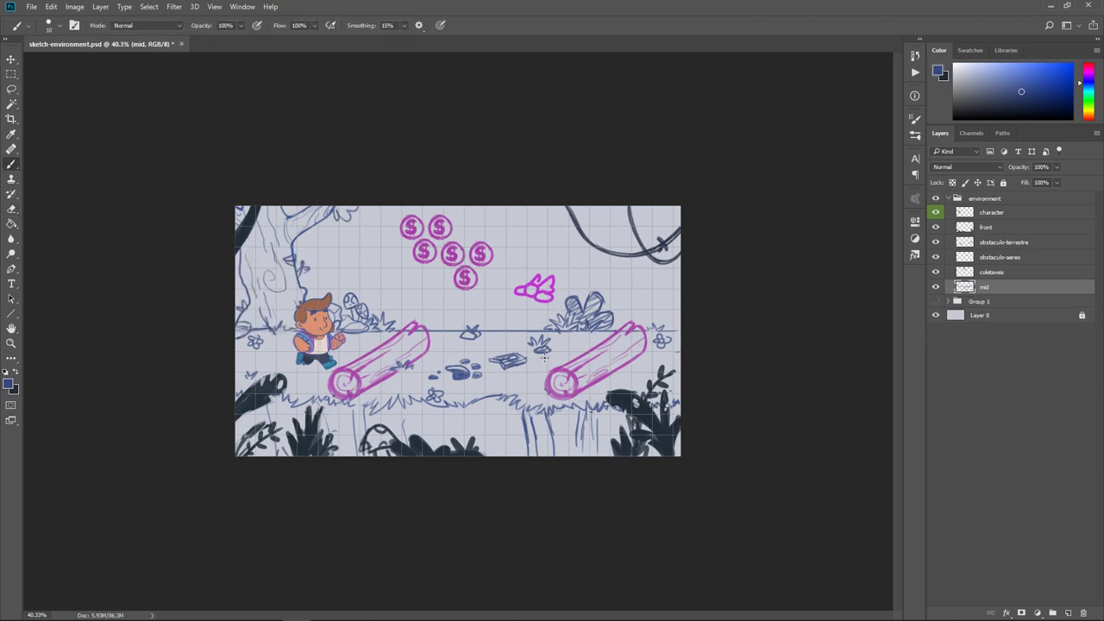
pyautogui.moveTo(507, 360); pyautogui.dragTo(544, 350)
pyautogui.moveTo(246, 338); pyautogui.dragTo(260, 343)
pyautogui.moveTo(297, 379); pyautogui.dragTo(345, 393)
pyautogui.moveTo(638, 328); pyautogui.dragTo(664, 341)
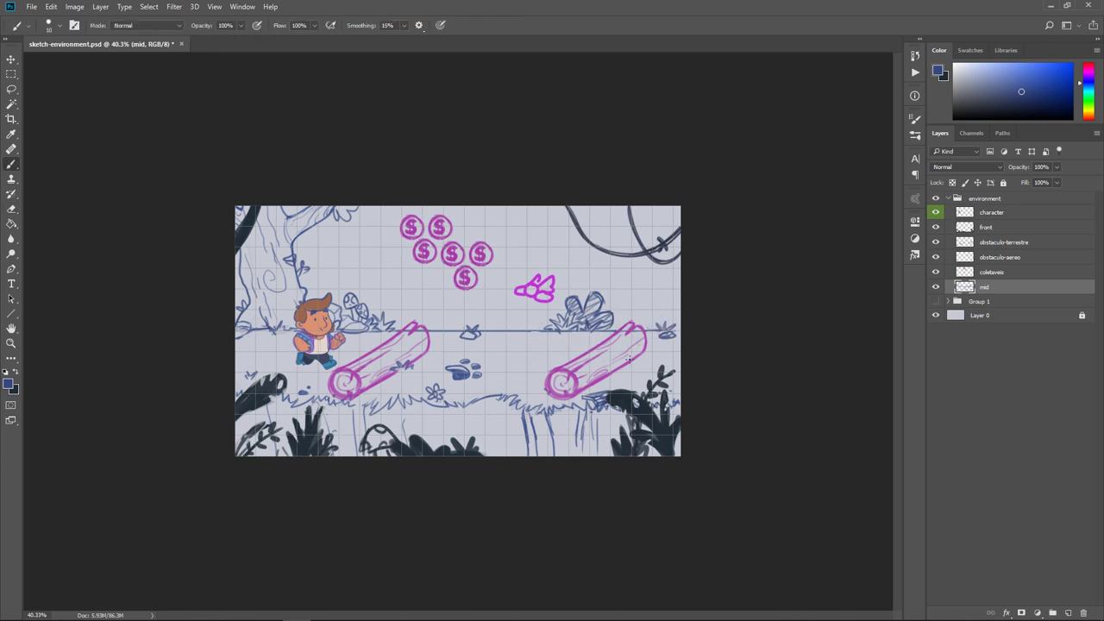
pyautogui.moveTo(376, 421); pyautogui.dragTo(650, 419)
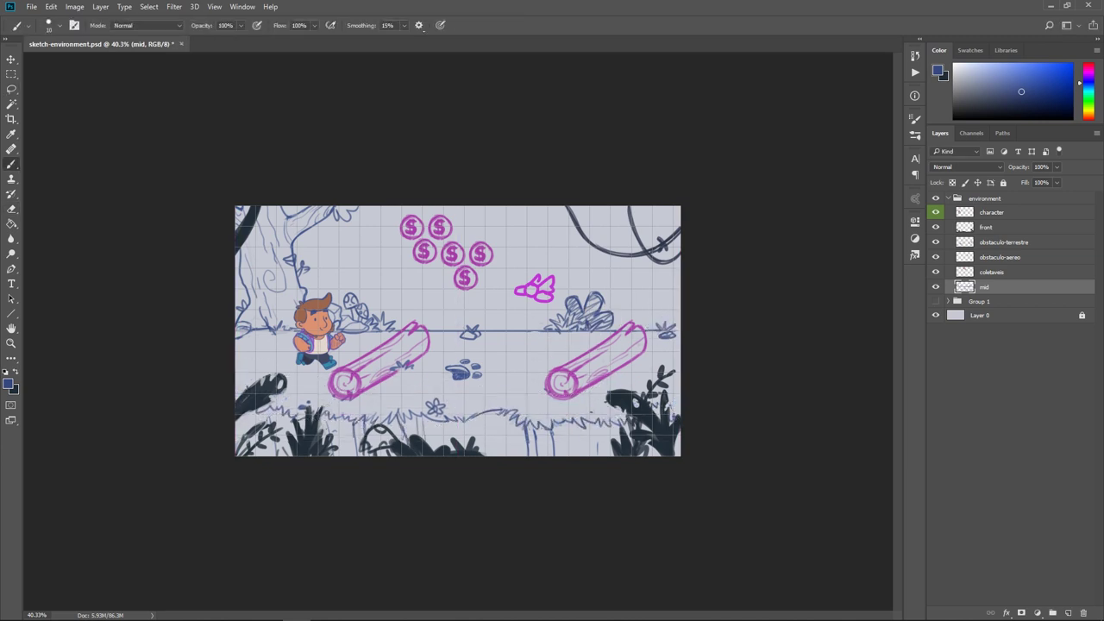
# - Add a new layer below mid and paint two dark tree trunks behind the logs and coins
pyautogui.keyDown('alt'); pyautogui.click(599, 217); pyautogui.keyUp('alt')
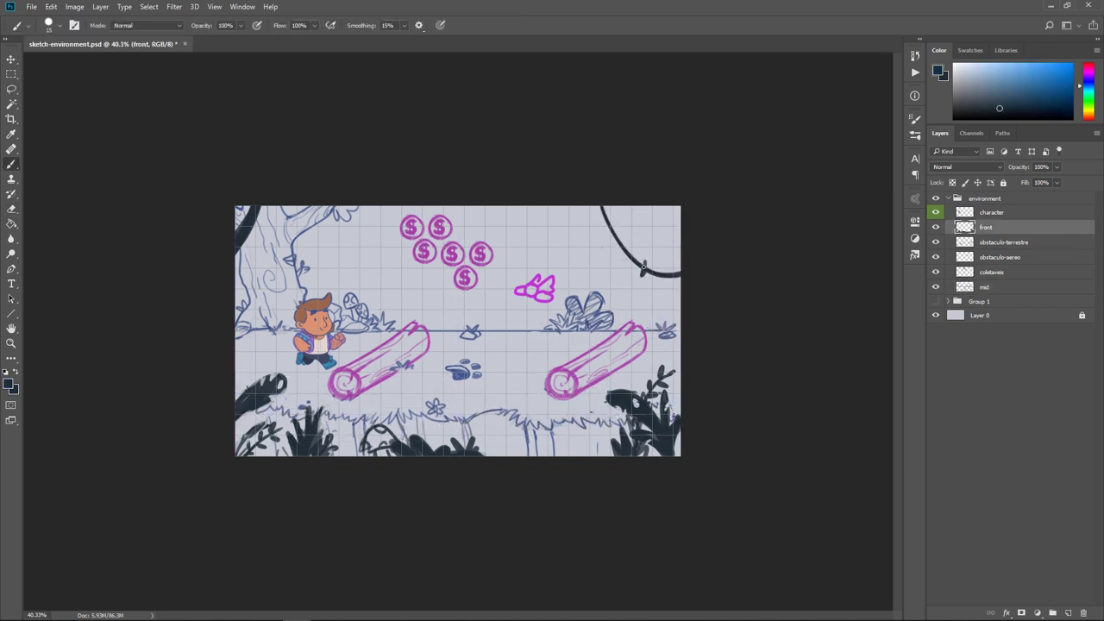
pyautogui.click(984, 286)
pyautogui.hotkey('ctrl', 'shift', 'alt', 'n')
pyautogui.moveTo(391, 240); pyautogui.dragTo(379, 319)
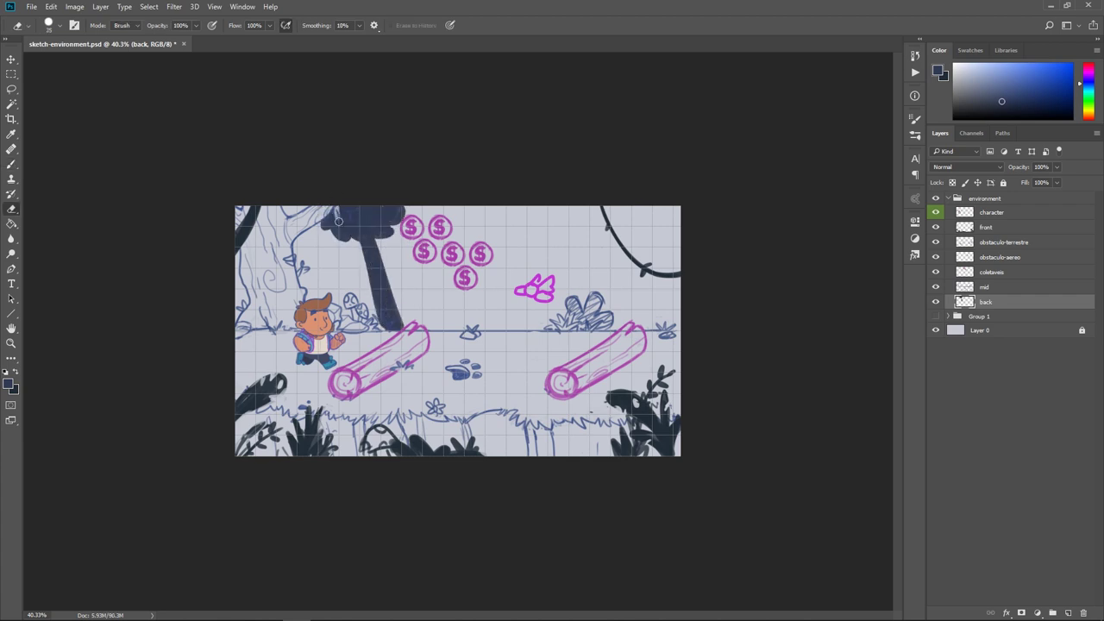
pyautogui.moveTo(481, 209); pyautogui.dragTo(491, 320)
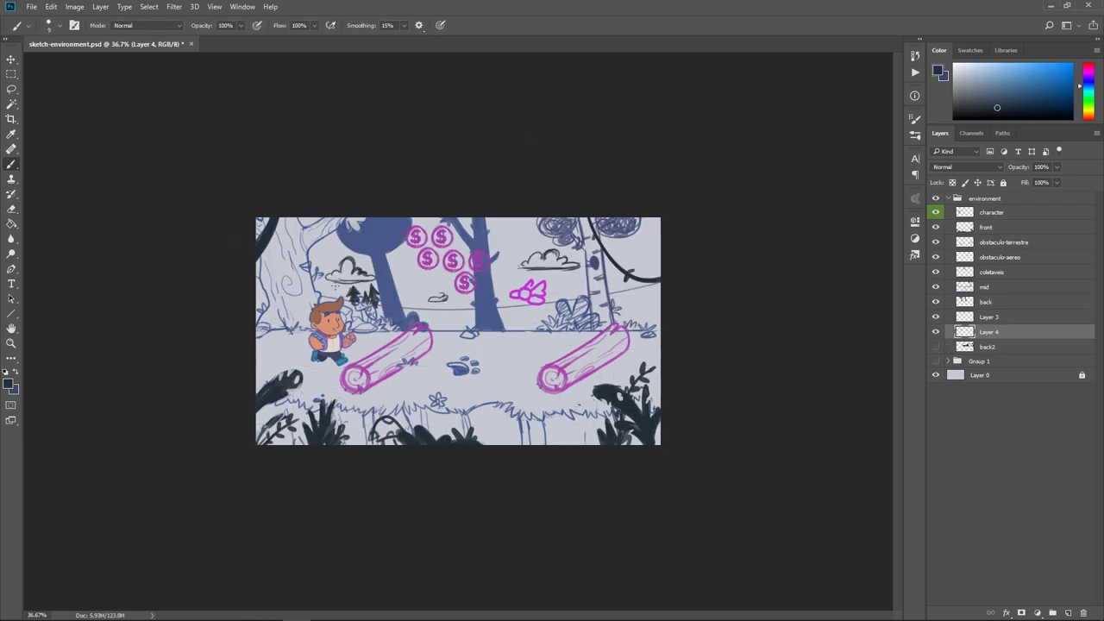
# - Shift the small pine trees near the boy's head and paint green grass on Layer 4
pyautogui.press('v')
pyautogui.moveTo(362, 294); pyautogui.dragTo(328, 289)
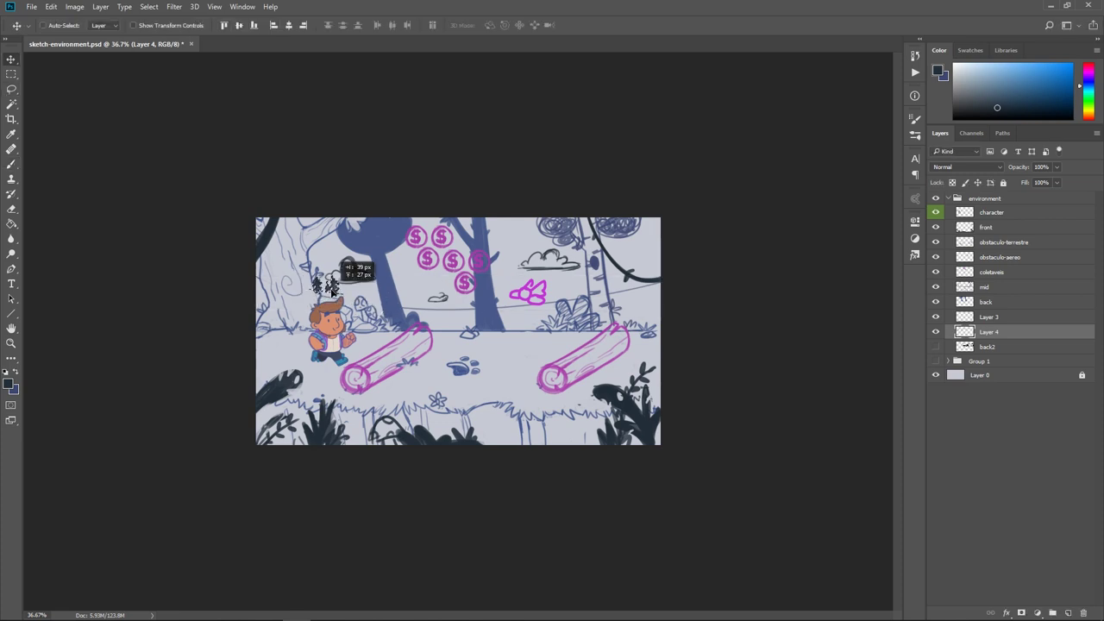
pyautogui.click(988, 332)
pyautogui.press('b')
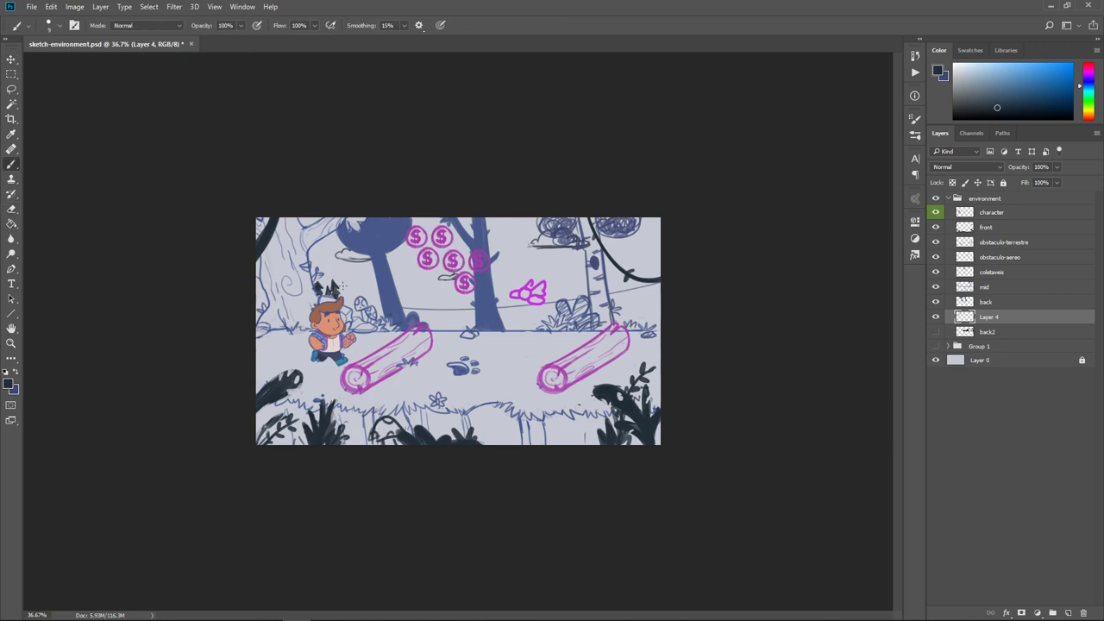
pyautogui.hotkey('ctrl', '-')
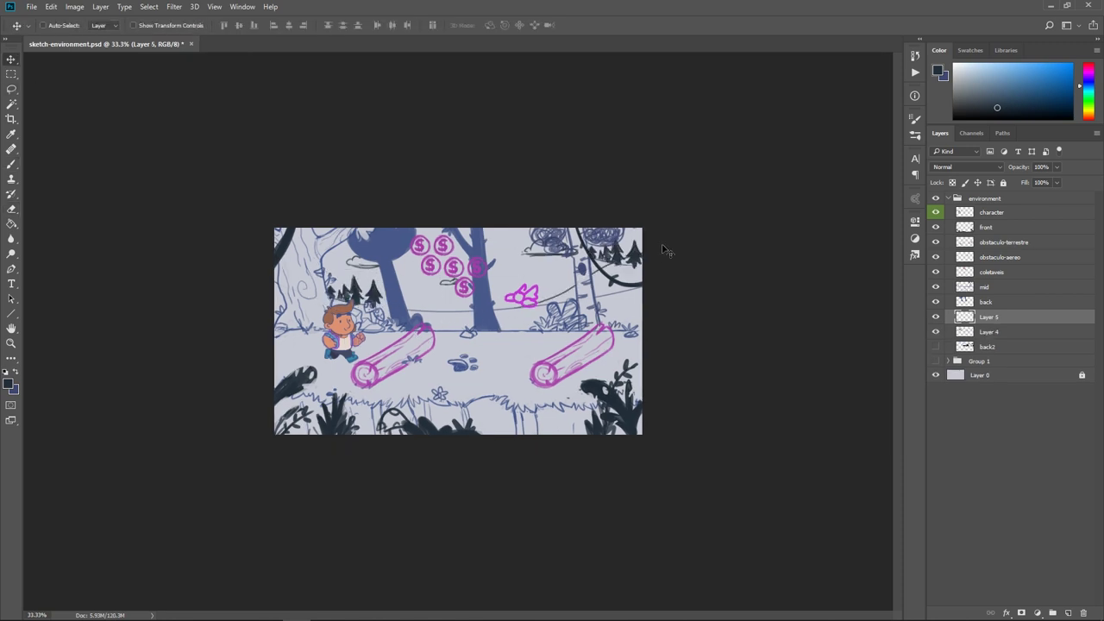
pyautogui.moveTo(285, 362)
pyautogui.mouseDown()
pyautogui.moveTo(398, 345)
pyautogui.moveTo(621, 362)
pyautogui.mouseUp()
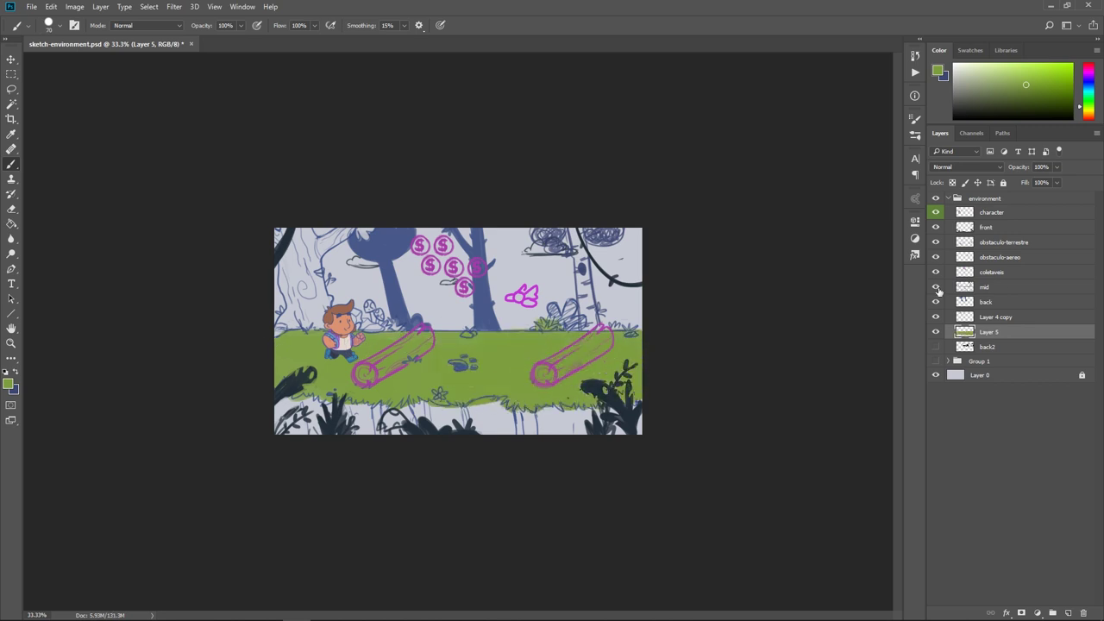
# - Clip the green Layer 5 to mid and paint brown soil along the bottom strip
pyautogui.rightClick(991, 300)
pyautogui.click(862, 533)
pyautogui.moveTo(448, 418)
pyautogui.mouseDown()
pyautogui.moveTo(434, 408)
pyautogui.moveTo(653, 424)
pyautogui.mouseUp()
pyautogui.keyDown('alt'); pyautogui.click(411, 395); pyautogui.keyUp('alt')
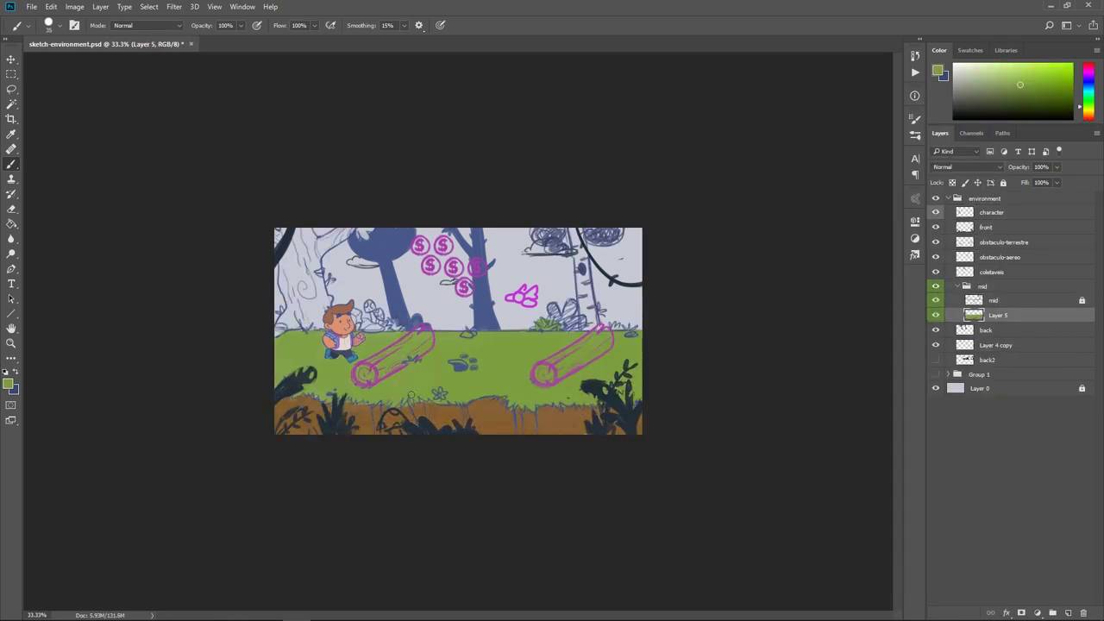
# - Group the obstaculo-terrestre and obstaculo-aereo layers into obstaculos and lock them
pyautogui.click(1003, 242)
pyautogui.keyDown('shift'); pyautogui.click(999, 257); pyautogui.keyUp('shift')
pyautogui.hotkey('ctrl', 'g')
pyautogui.click(1067, 613)
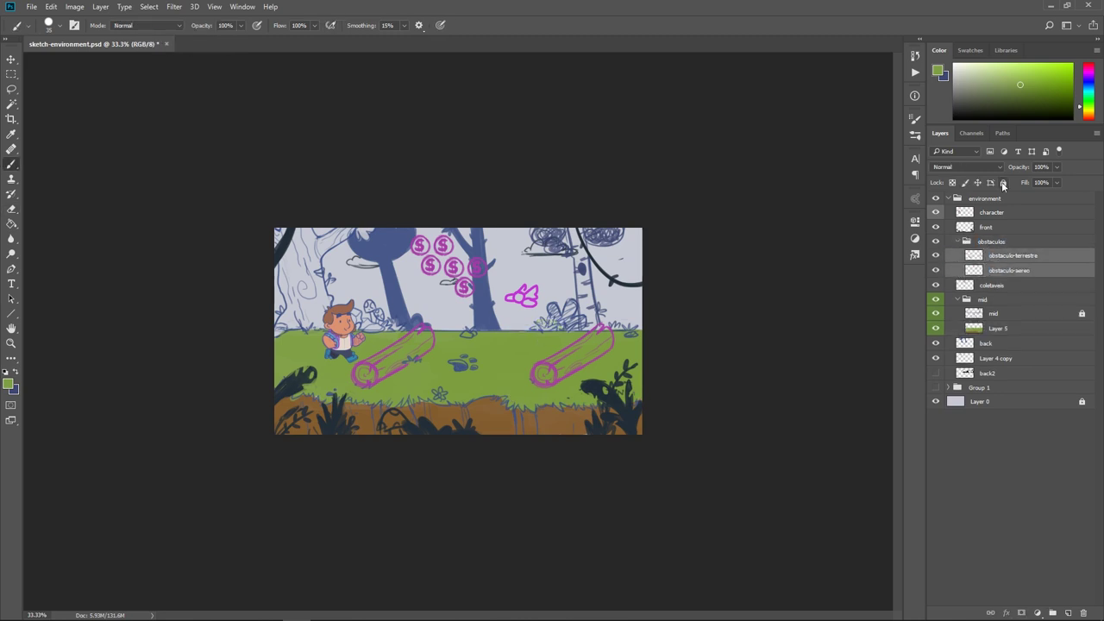
# - On a new layer, start painting the left log dark brown
pyautogui.click(1081, 119)
pyautogui.click(1030, 102)
pyautogui.moveTo(399, 348); pyautogui.dragTo(358, 372)
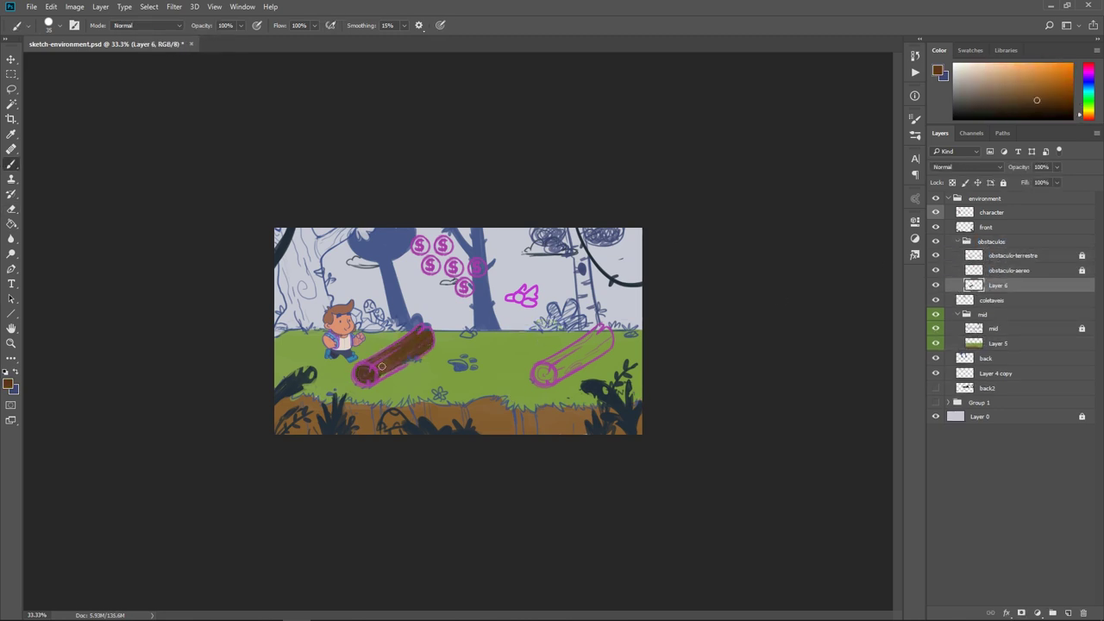
# - Fill the right log dark brown, paint the top-left trunk brown, and tint the bushes green
pyautogui.moveTo(583, 348); pyautogui.dragTo(552, 371)
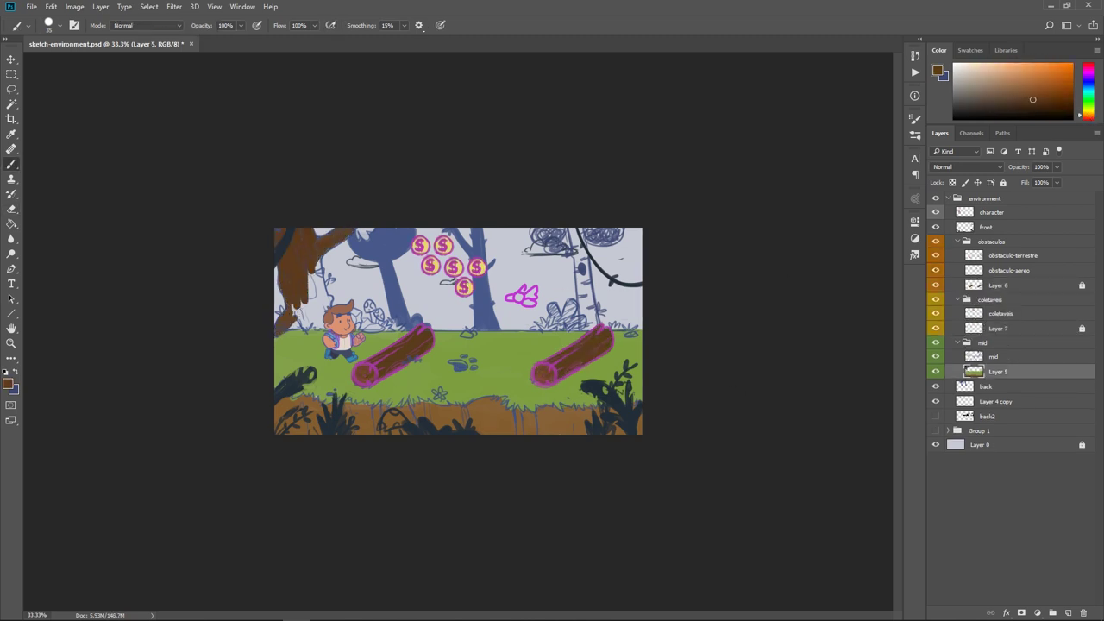
pyautogui.moveTo(302, 276); pyautogui.dragTo(298, 310)
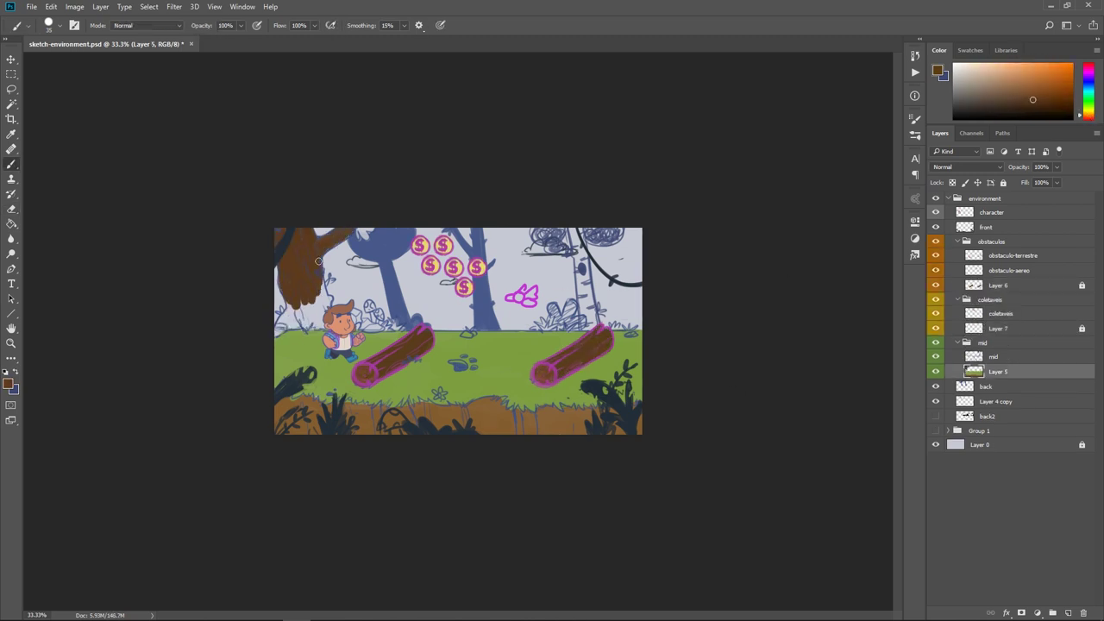
pyautogui.keyDown('alt'); pyautogui.click(303, 328); pyautogui.keyUp('alt')
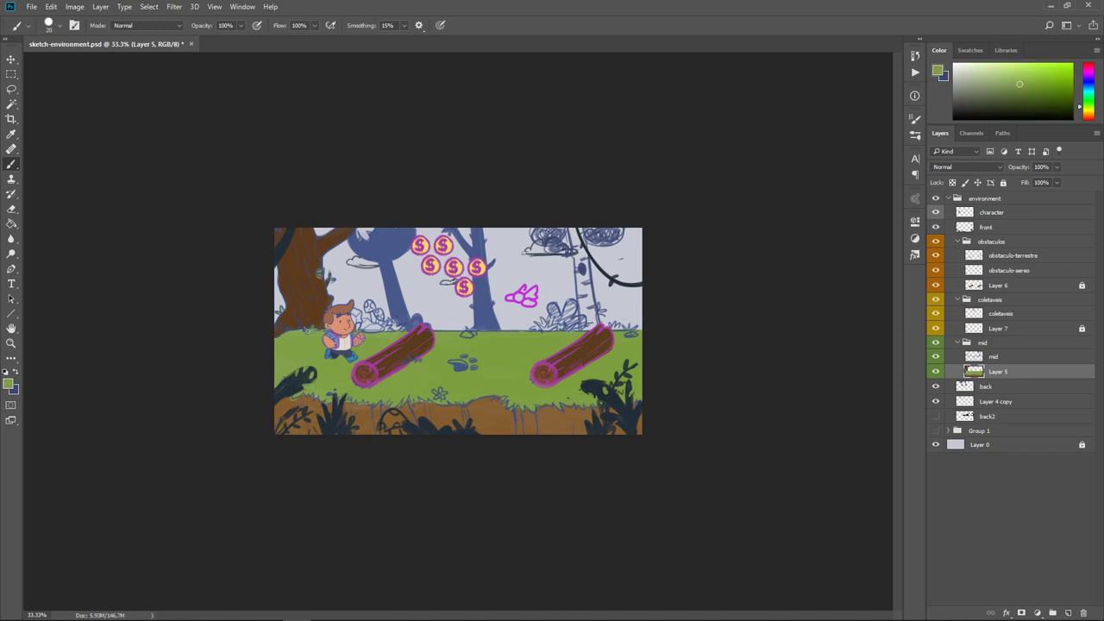
pyautogui.keyDown('alt'); pyautogui.click(392, 323); pyautogui.keyUp('alt')
pyautogui.keyDown('alt'); pyautogui.click(552, 308); pyautogui.keyUp('alt')
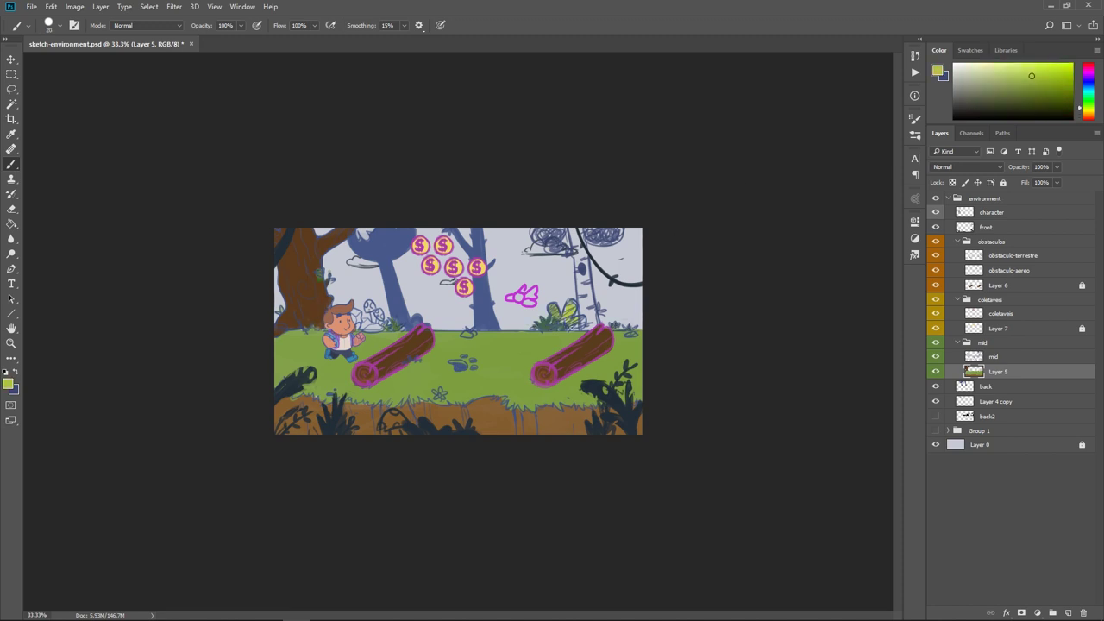
pyautogui.keyDown('alt'); pyautogui.click(305, 308); pyautogui.keyUp('alt')
# - Colour the mushroom red, the birch tree pale, and the grass flower yellow
pyautogui.click(936, 212)
pyautogui.click(936, 212)
pyautogui.click(1089, 67)
pyautogui.keyDown('alt'); pyautogui.click(372, 308); pyautogui.keyUp('alt')
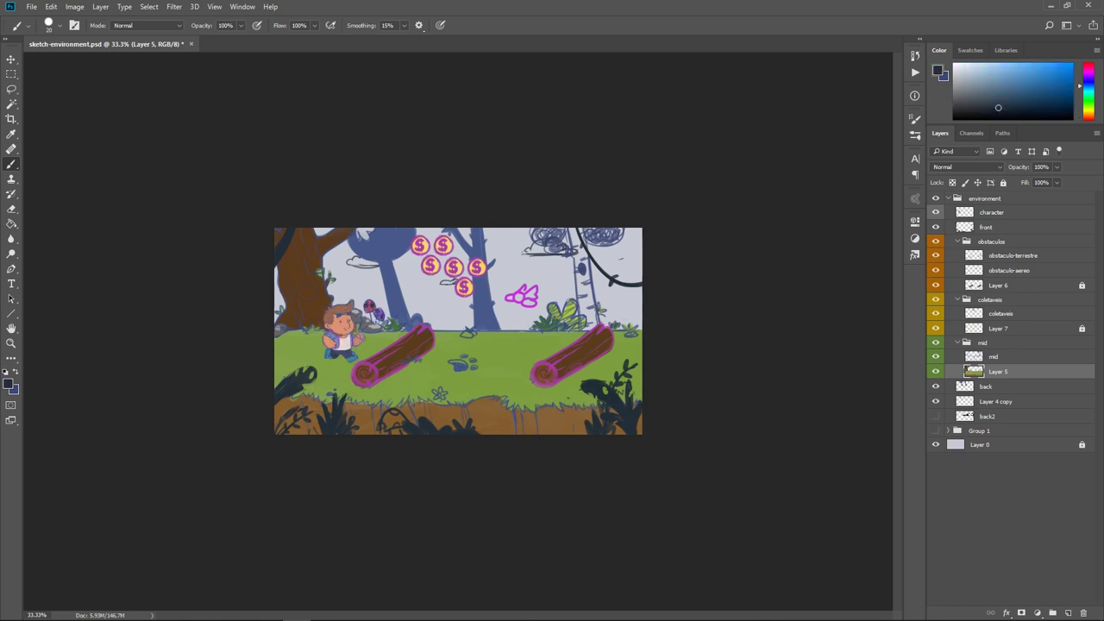
pyautogui.keyDown('alt'); pyautogui.click(490, 319); pyautogui.keyUp('alt')
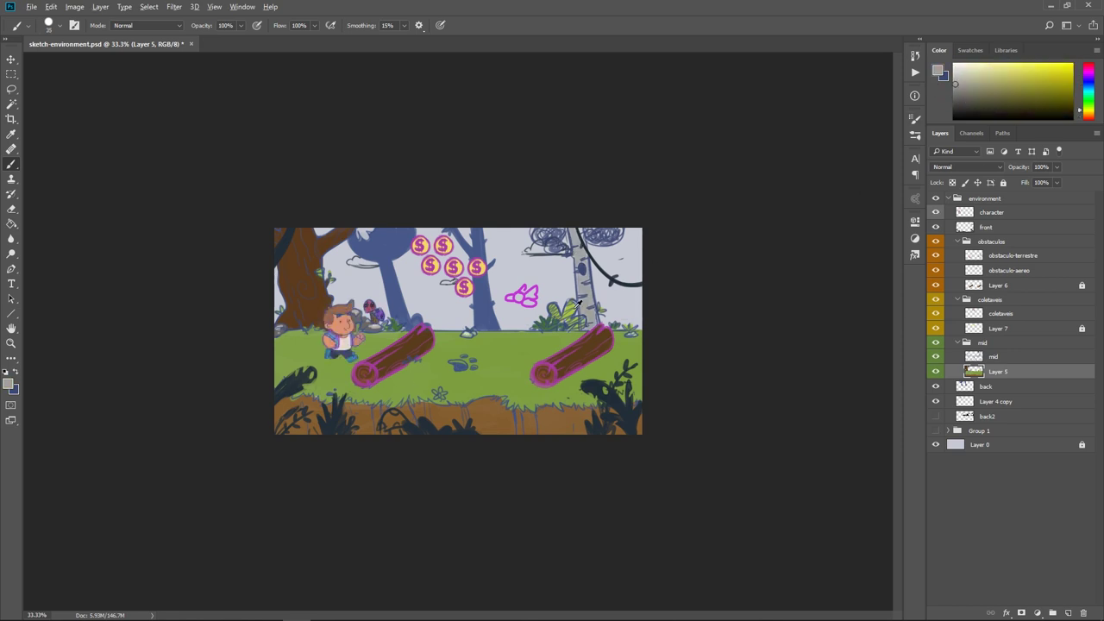
pyautogui.keyDown('alt'); pyautogui.click(439, 393); pyautogui.keyUp('alt')
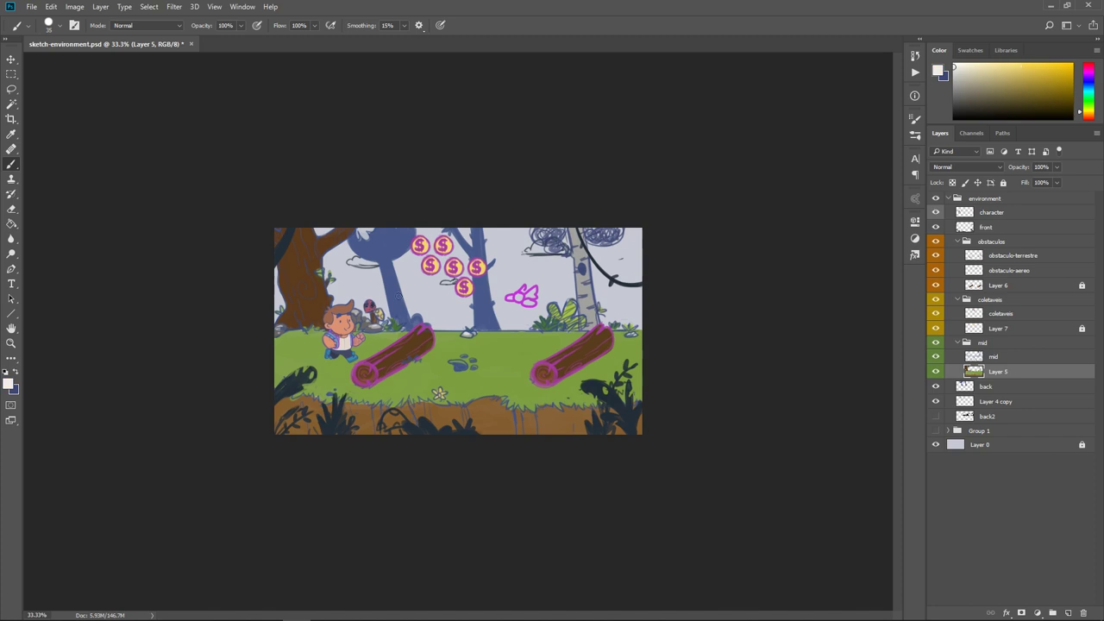
pyautogui.keyDown('alt'); pyautogui.click(370, 307); pyautogui.keyUp('alt')
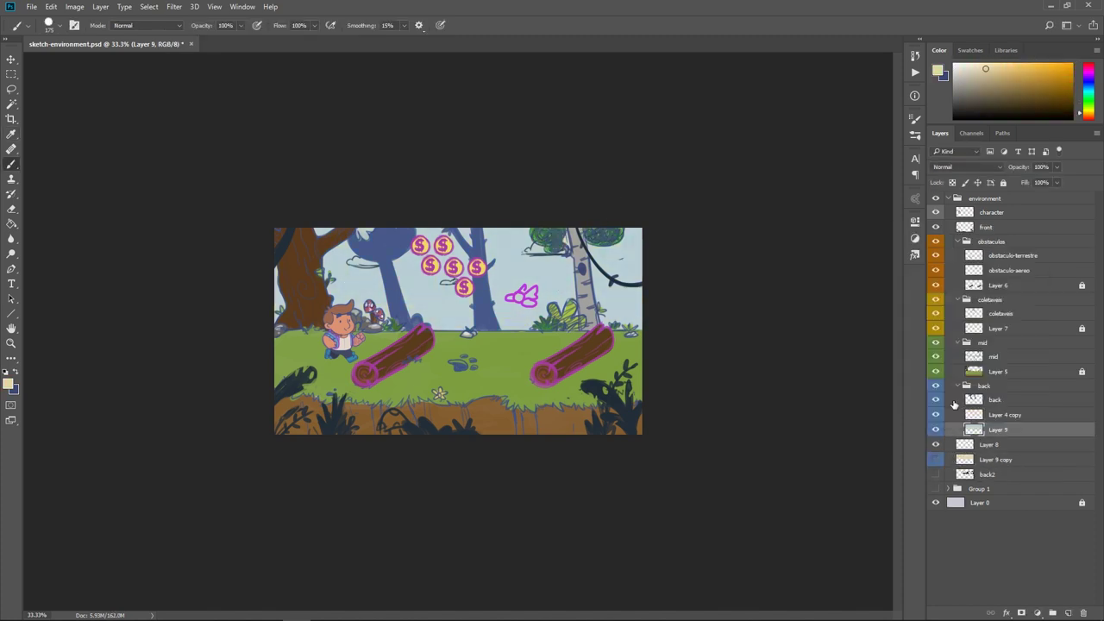
# - Paint the sky light blue and move back2 above back to reveal the black bushes
pyautogui.keyDown('alt'); pyautogui.click(625, 259); pyautogui.keyUp('alt')
pyautogui.moveTo(625, 246)
pyautogui.mouseDown()
pyautogui.moveTo(632, 287)
pyautogui.moveTo(293, 250)
pyautogui.mouseUp()
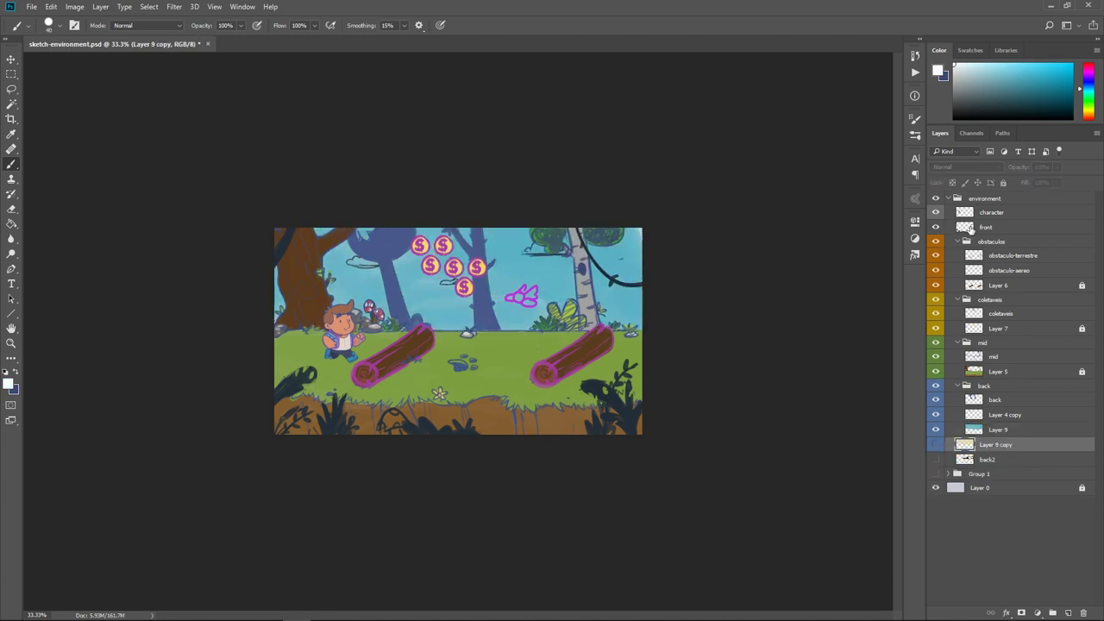
pyautogui.moveTo(946, 446); pyautogui.dragTo(942, 426)
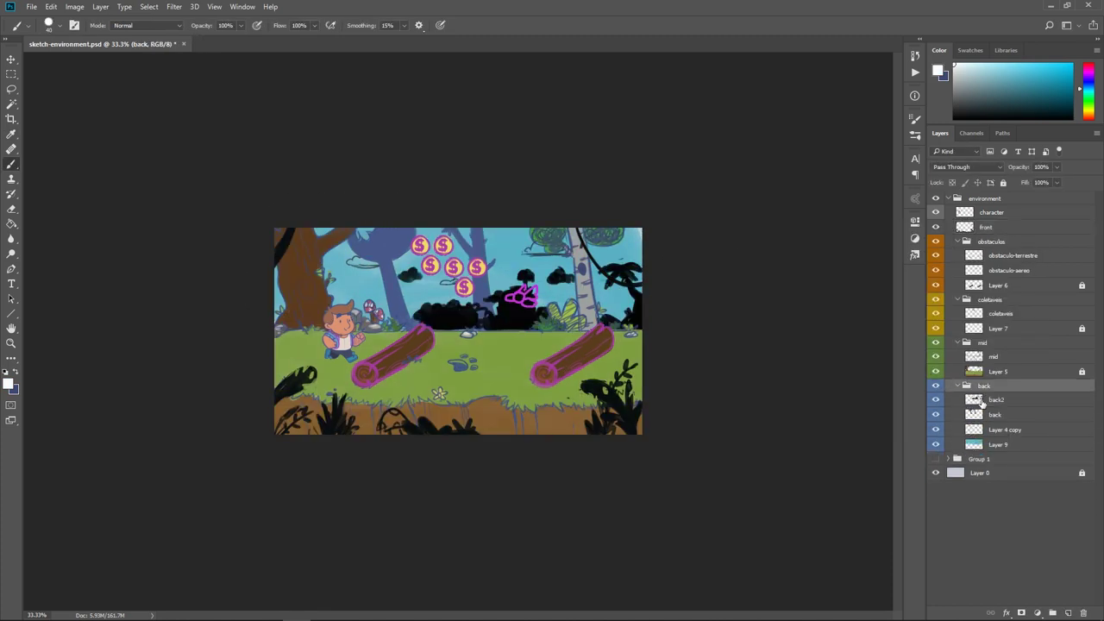
# - Retint the background trees to a dark purple-blue with Hue/Saturation
pyautogui.hotkey('ctrl', 'u')
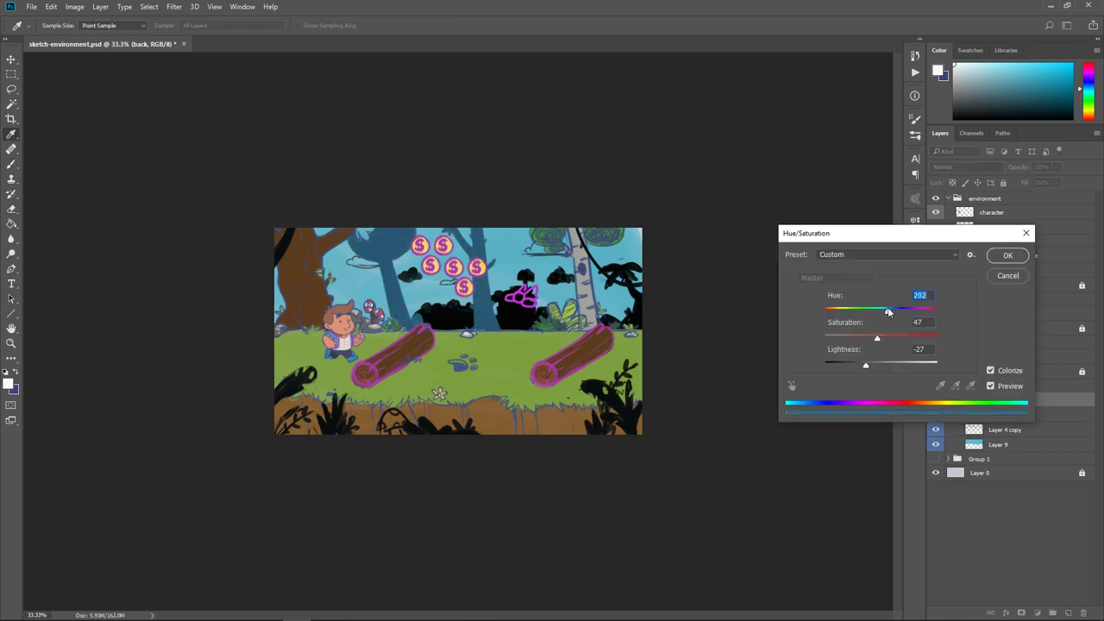
pyautogui.moveTo(862, 335); pyautogui.dragTo(895, 340)
pyautogui.press('Return')
pyautogui.hotkey('ctrl', 'u')
pyautogui.moveTo(862, 293); pyautogui.dragTo(914, 294)
pyautogui.press('Return')
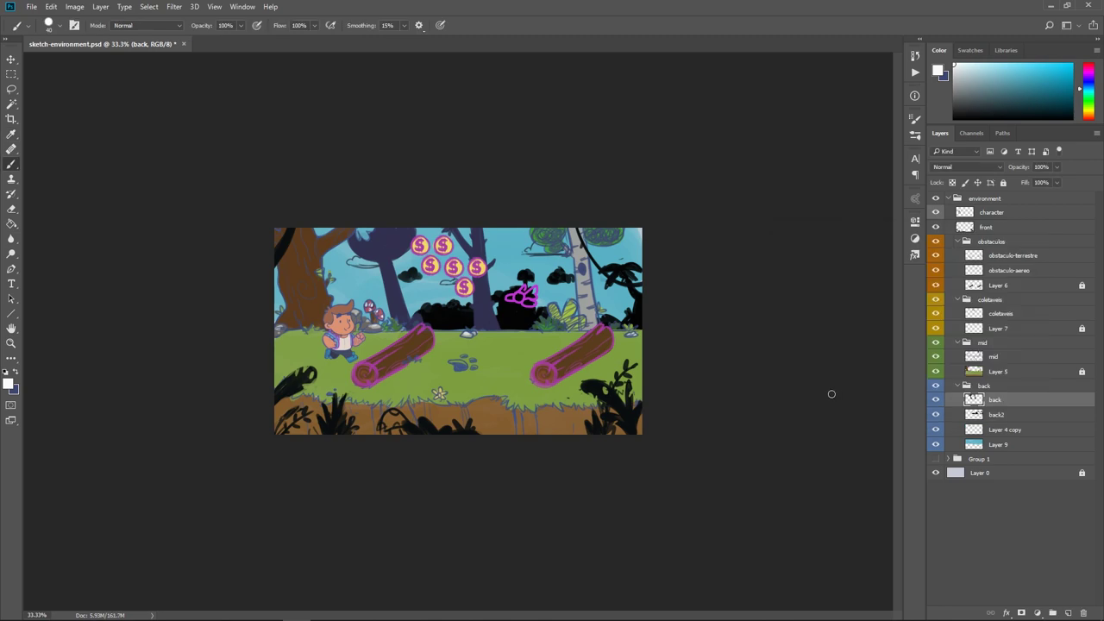
pyautogui.keyDown('ctrl'); pyautogui.click(440, 329); pyautogui.keyUp('ctrl')
pyautogui.keyDown('alt'); pyautogui.click(440, 328); pyautogui.keyUp('alt')
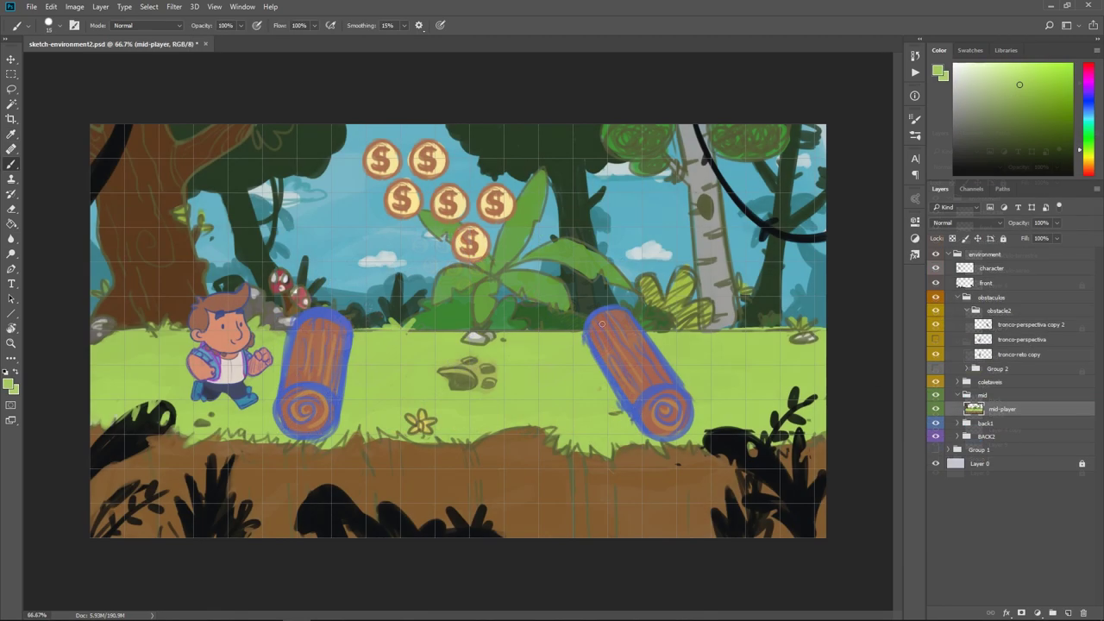
# - Paint black vines over the top-right trees and erase a thin gap in the foliage
pyautogui.keyDown('alt'); pyautogui.click(802, 231); pyautogui.keyUp('alt')
pyautogui.moveTo(781, 126)
pyautogui.mouseDown()
pyautogui.moveTo(741, 250)
pyautogui.moveTo(653, 131)
pyautogui.mouseUp()
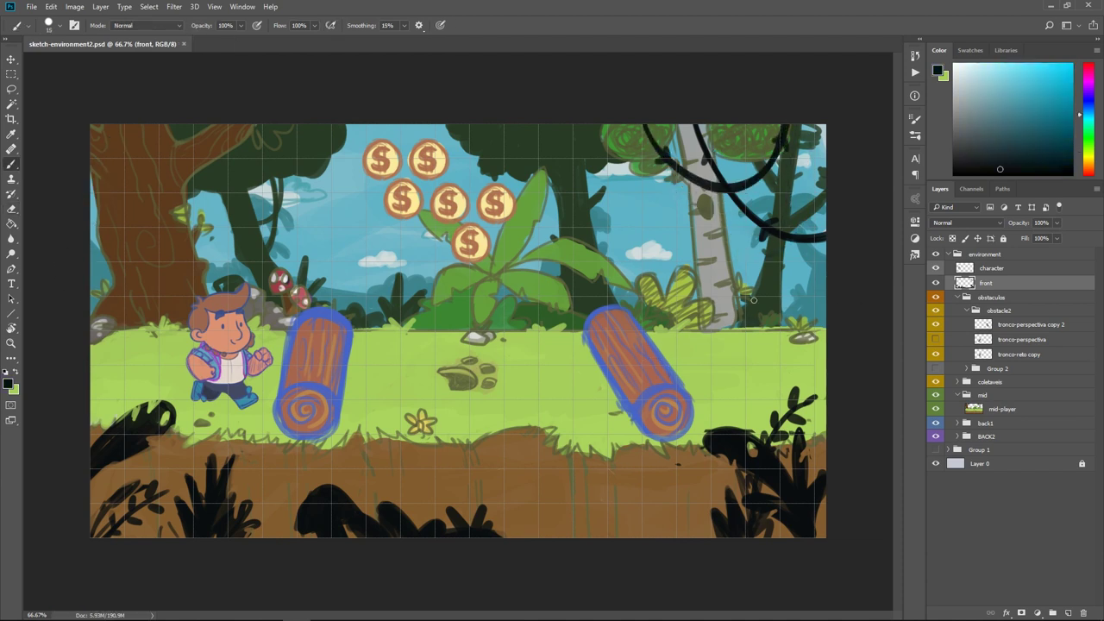
pyautogui.press('e')
pyautogui.moveTo(155, 390); pyautogui.dragTo(137, 419)
pyautogui.press('l')
pyautogui.press('e')
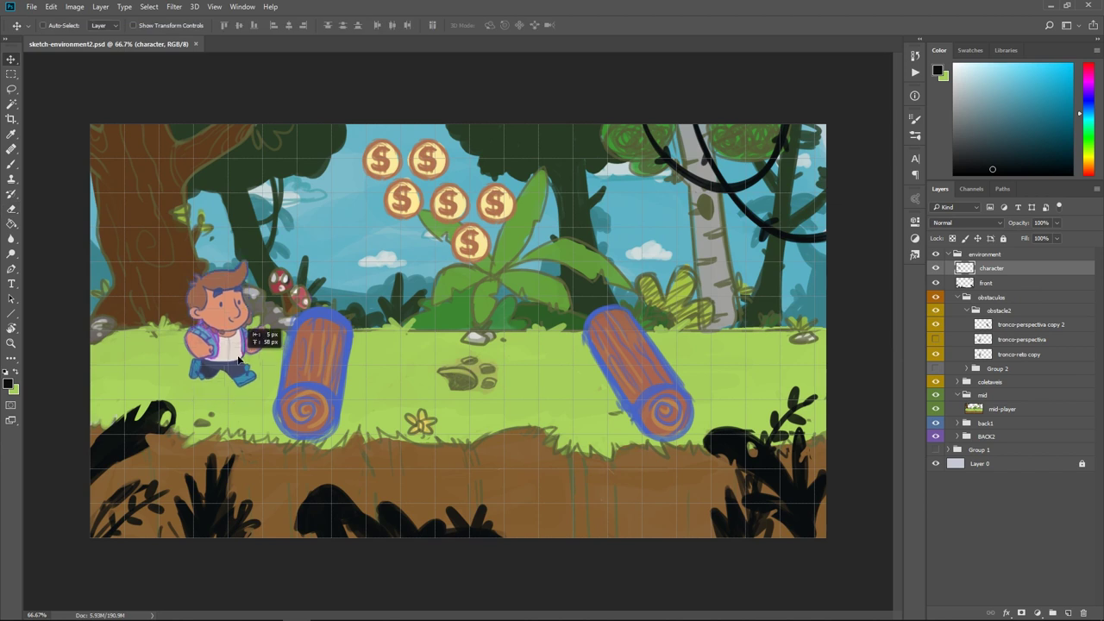
# - Paint a brown dirt path with paw-toe marks across the grass at 50% layer opacity
pyautogui.moveTo(172, 380)
pyautogui.mouseDown()
pyautogui.moveTo(464, 384)
pyautogui.moveTo(456, 394)
pyautogui.moveTo(90, 404)
pyautogui.mouseUp()
pyautogui.press('e')
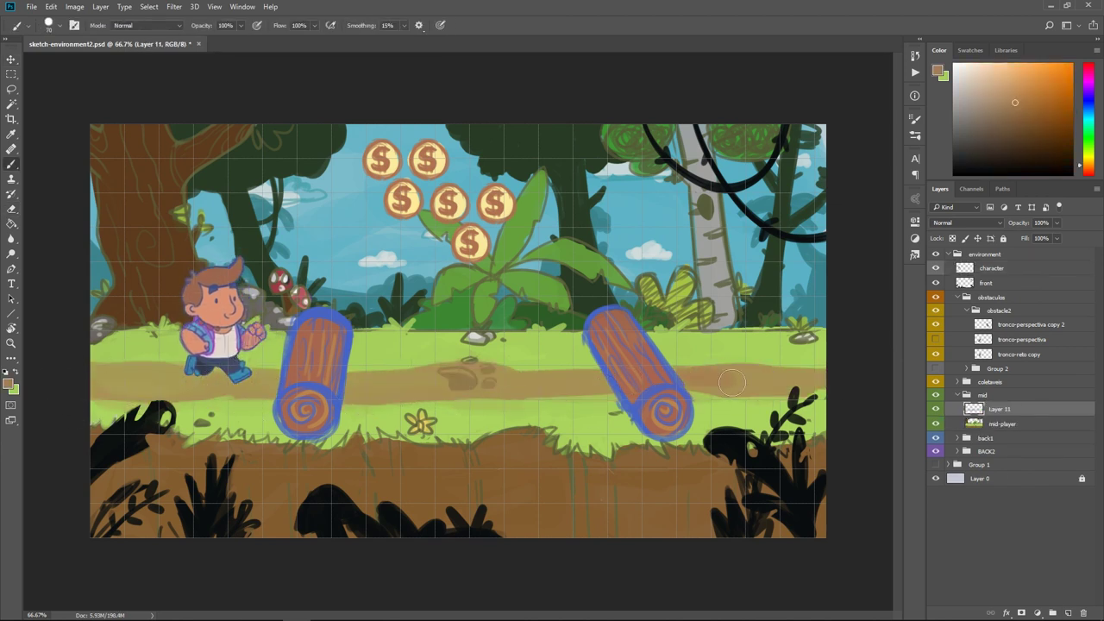
pyautogui.moveTo(474, 387); pyautogui.dragTo(451, 372)
pyautogui.click(483, 371)
pyautogui.click(489, 382)
pyautogui.press('b')
pyautogui.press('e')
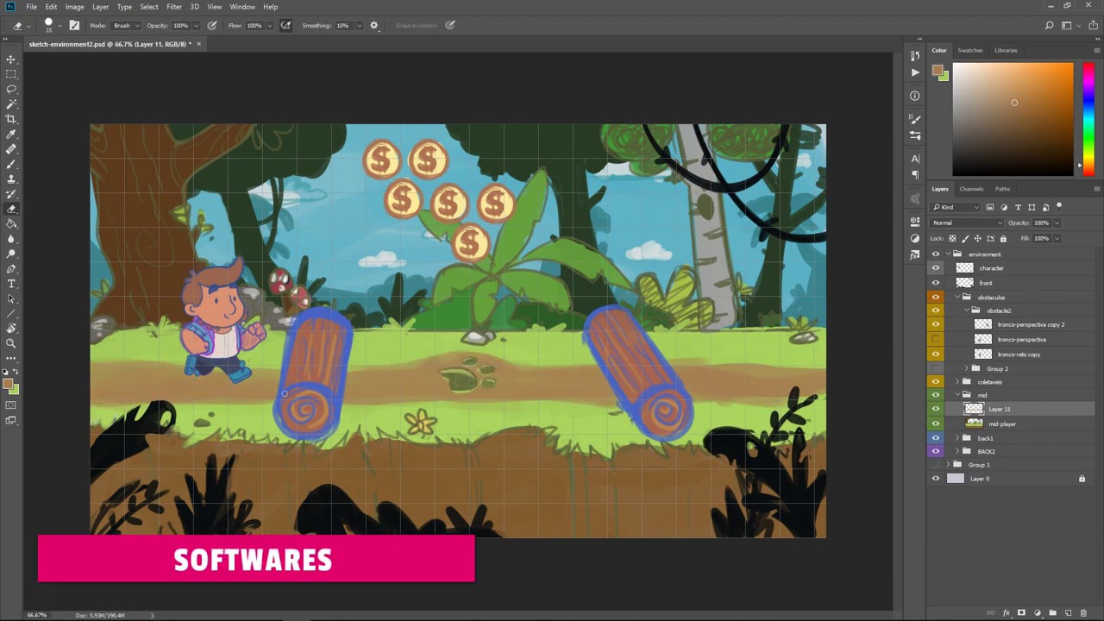
pyautogui.scroll(-2, 223, 389)
pyautogui.moveTo(1056, 222); pyautogui.dragTo(1033, 241)
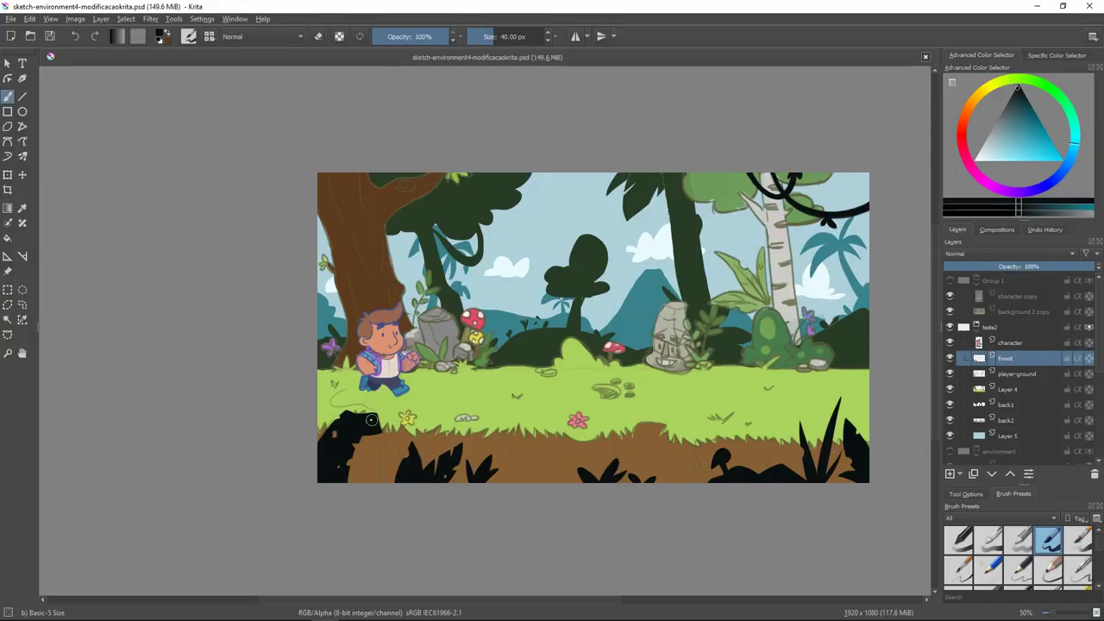
pyautogui.press('w')
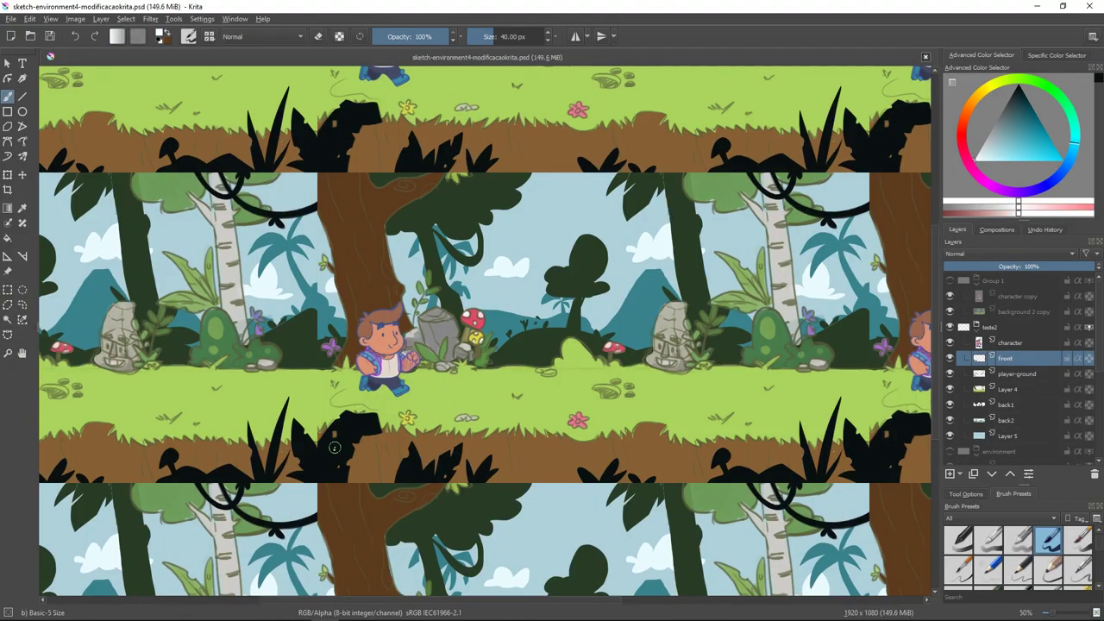
# - Delete the dark leaf at the tile seam and repaint it across the seam in wrap-around view
pyautogui.hotkey('ctrl', 'r')
pyautogui.moveTo(313, 488); pyautogui.dragTo(318, 467)
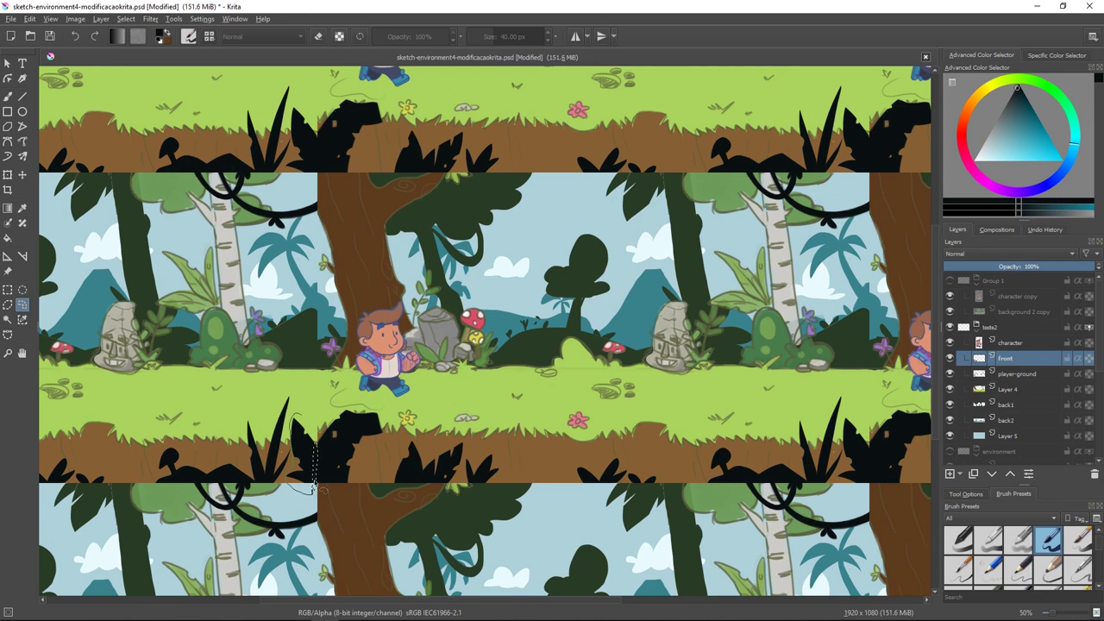
pyautogui.press('t')
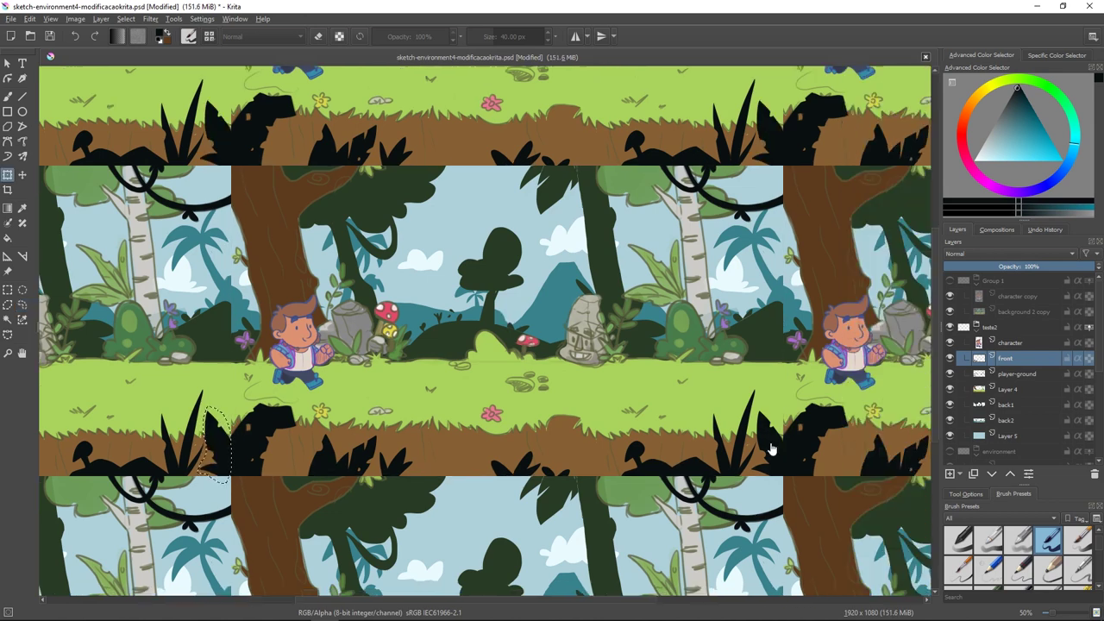
pyautogui.moveTo(207, 431); pyautogui.dragTo(497, 435)
pyautogui.press('Delete')
pyautogui.press('b')
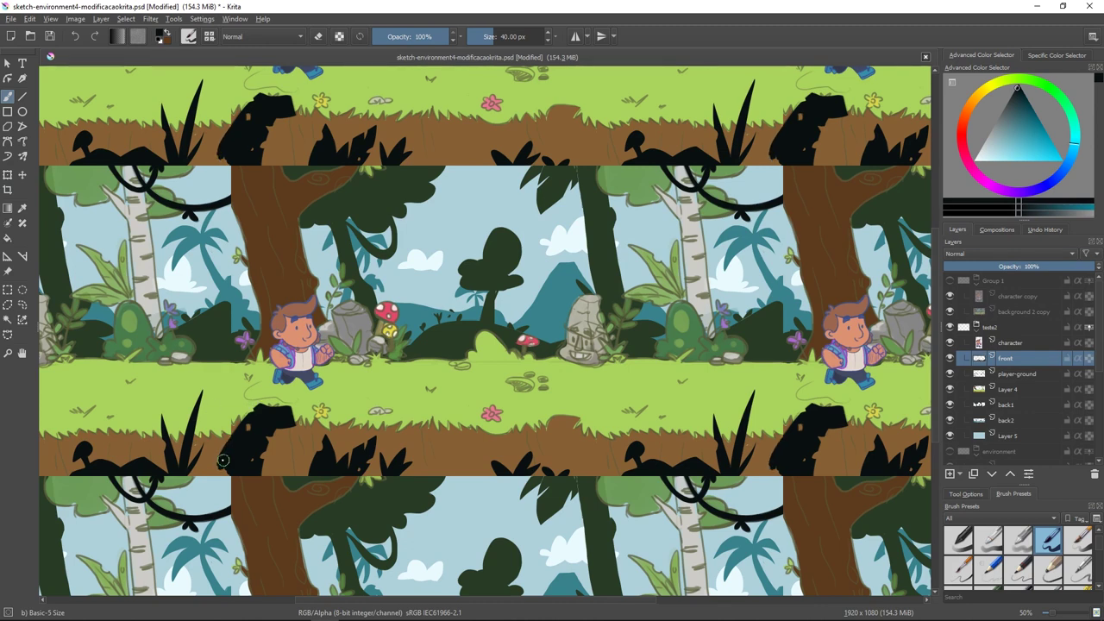
pyautogui.moveTo(207, 421); pyautogui.dragTo(224, 468)
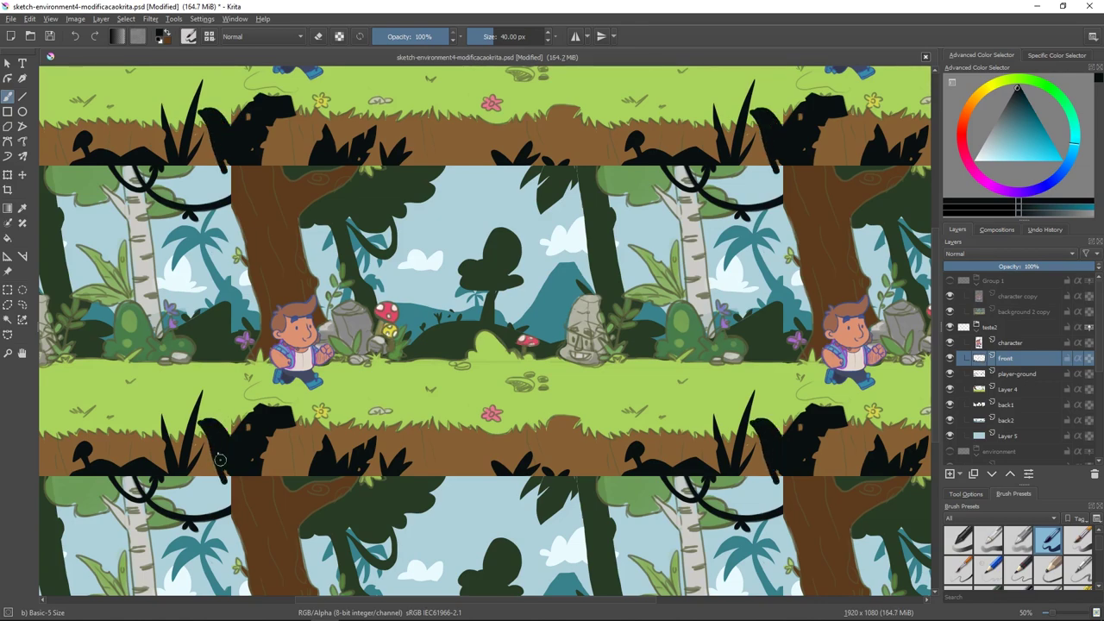
pyautogui.moveTo(260, 397); pyautogui.dragTo(692, 436)
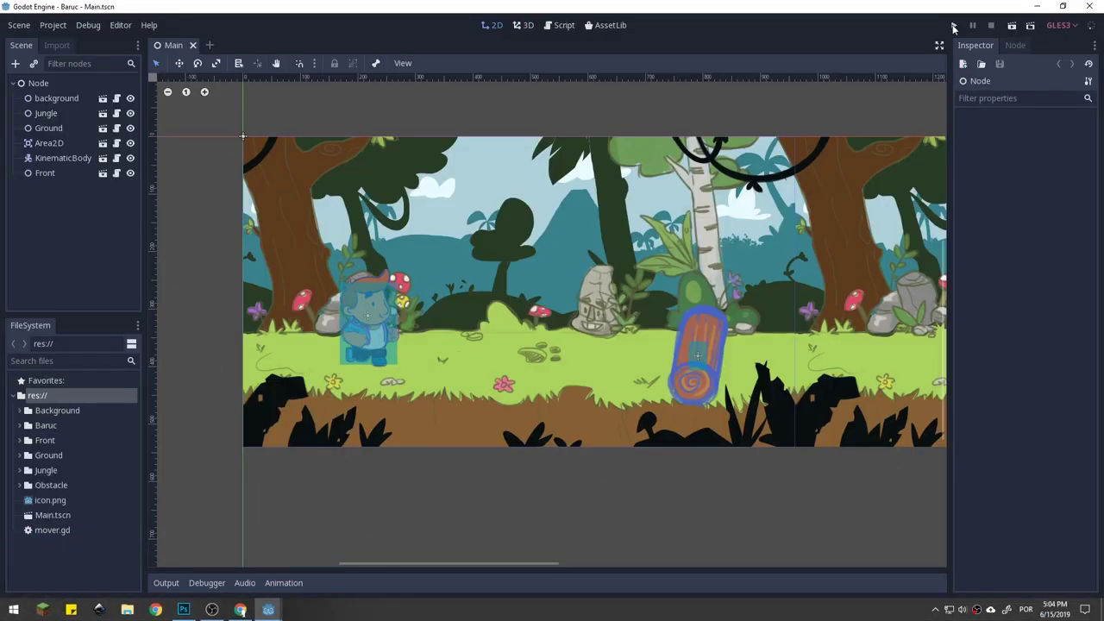
# - Run the Baruc project with the Play button to test the game
pyautogui.click(954, 26)
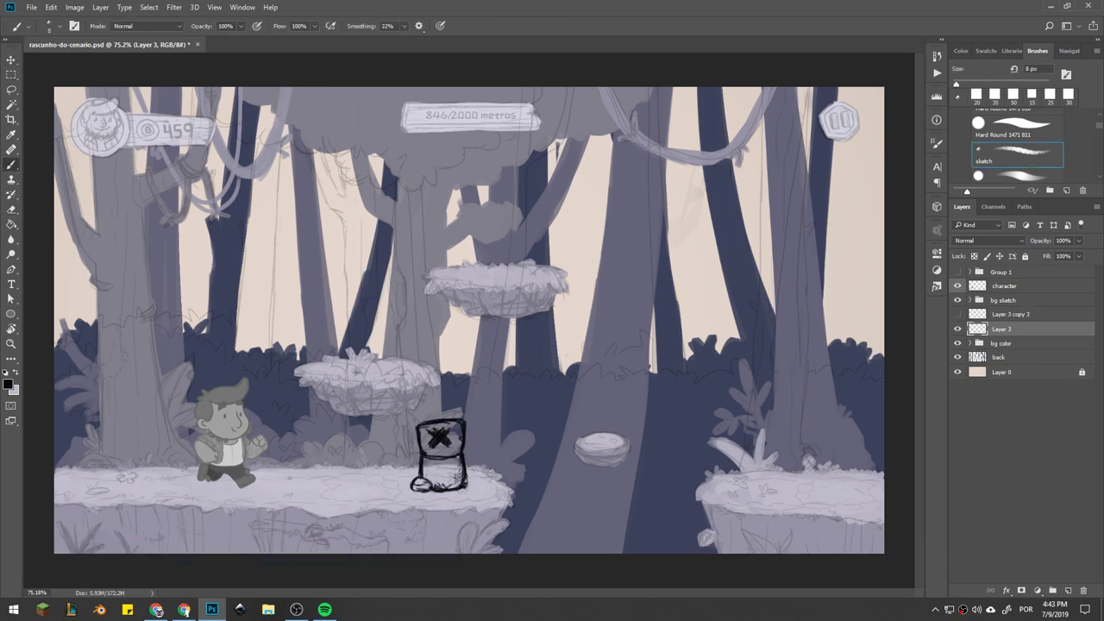
# - Sketch the X-marked crates and obstacle strokes on the left and right ledges
pyautogui.moveTo(420, 427); pyautogui.dragTo(420, 446)
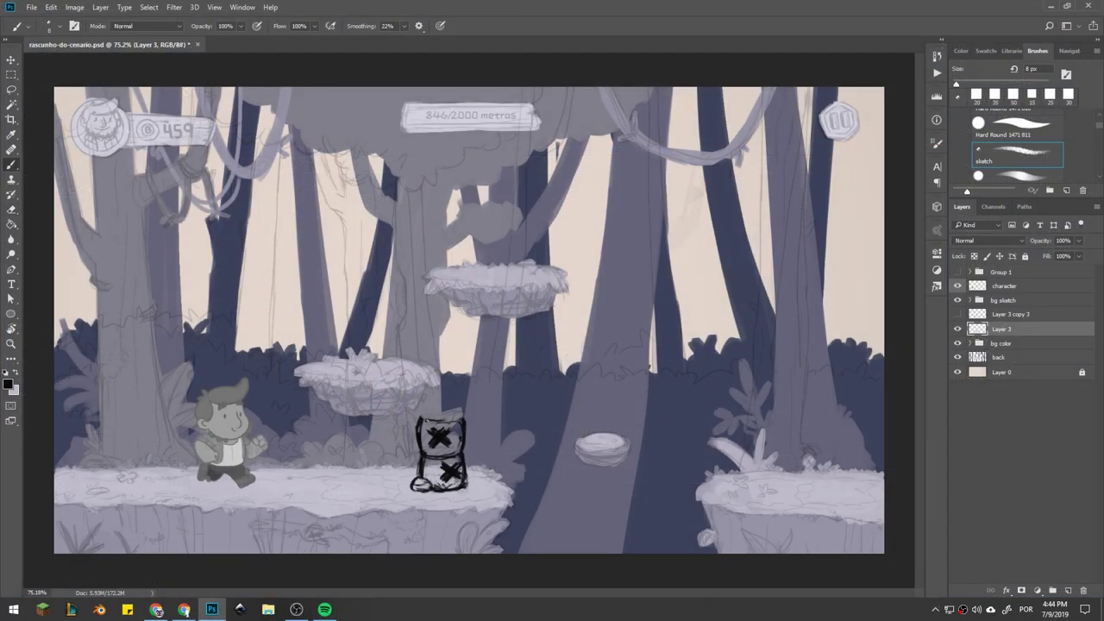
pyautogui.moveTo(776, 481); pyautogui.dragTo(787, 496)
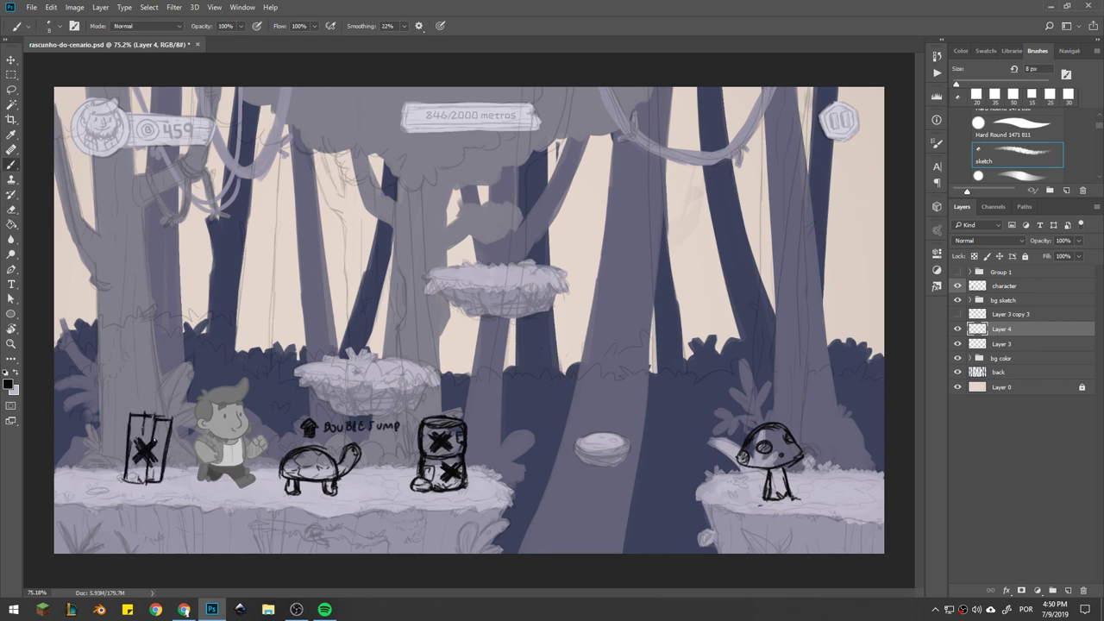
pyautogui.moveTo(151, 466); pyautogui.dragTo(151, 417)
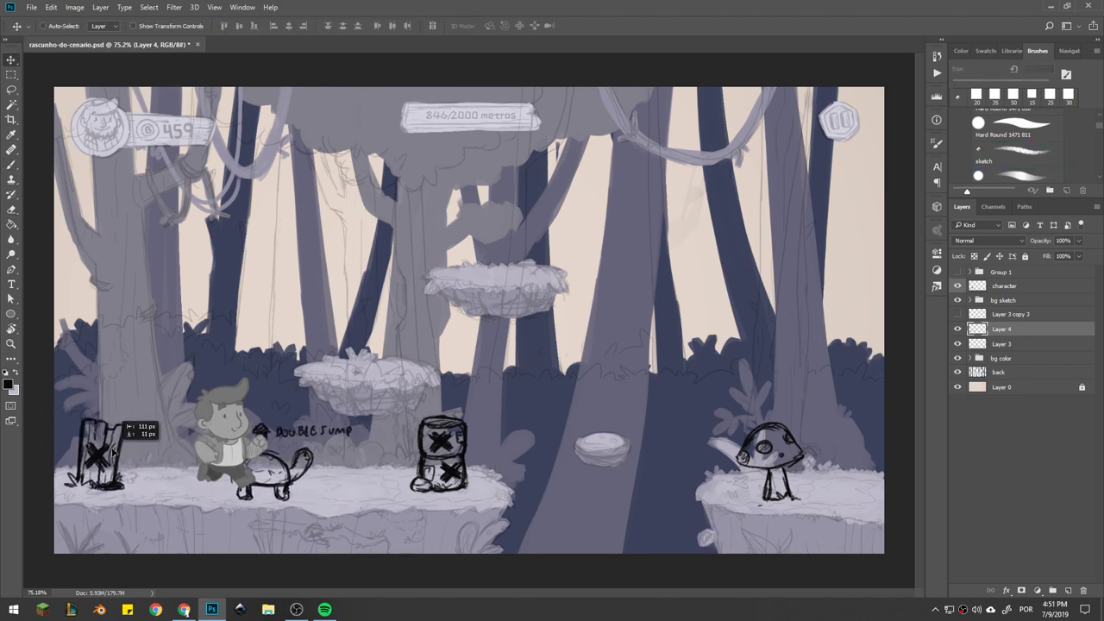
# - Try moving the turtle sketch up onto the nest, cancel it, and undo the last change
pyautogui.hotkey('ctrl', 't')
pyautogui.moveTo(305, 444); pyautogui.dragTo(356, 319)
pyautogui.press('Escape')
pyautogui.hotkey('ctrl', 'z')
pyautogui.hotkey('ctrl', 'z')
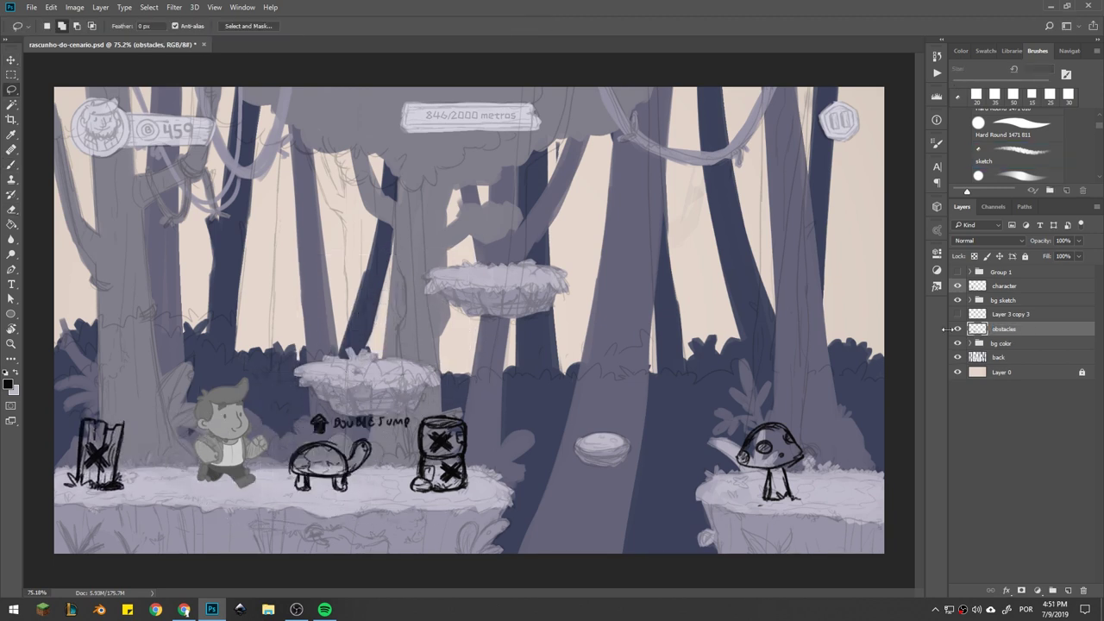